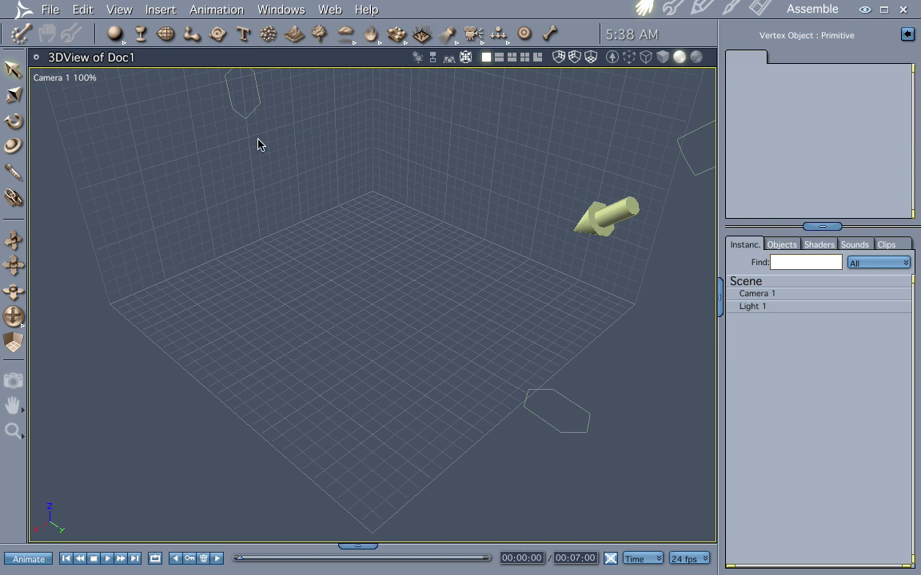
- Insert a new empty Vertex Object into the 3D view and enter its modelling room
click(166, 35)
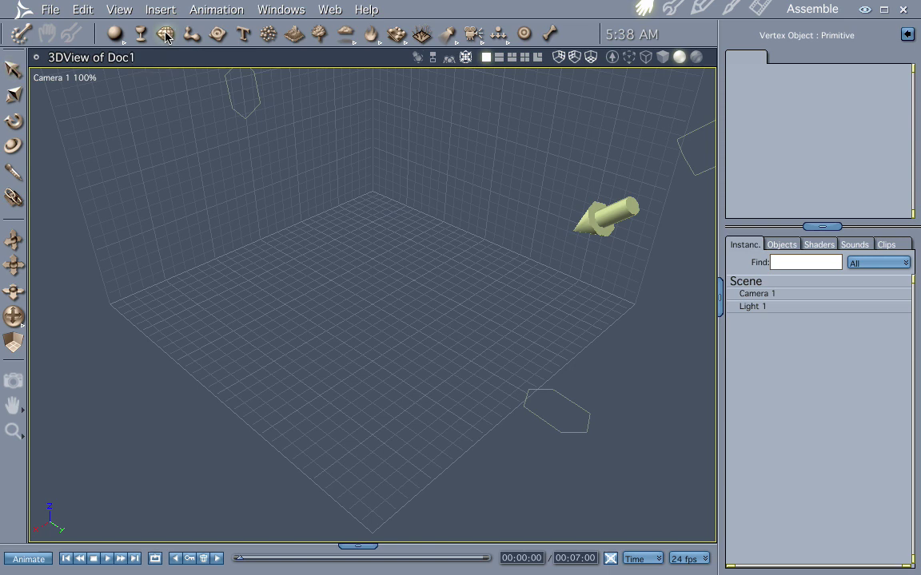
click(362, 282)
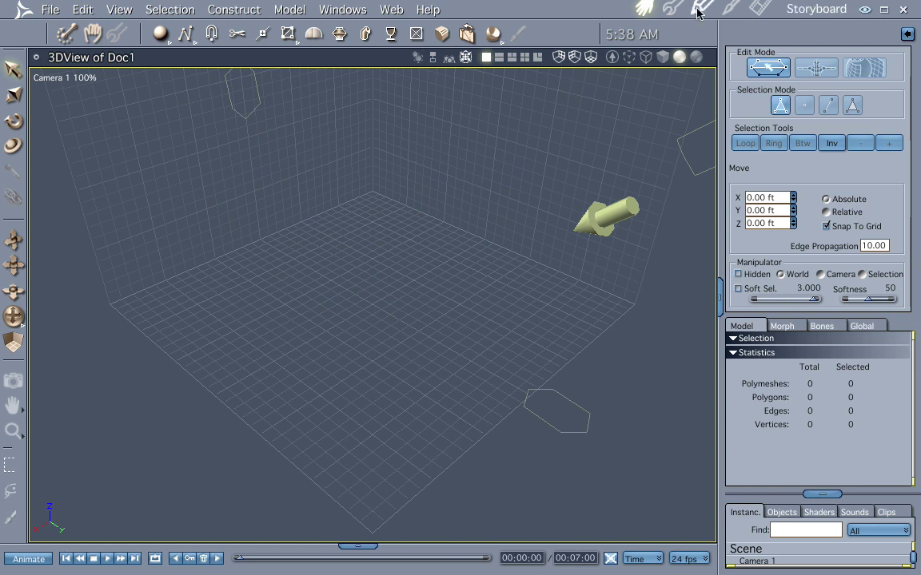
- Switch to the four-view layout and maximize the Front viewport to fill the window
click(669, 6)
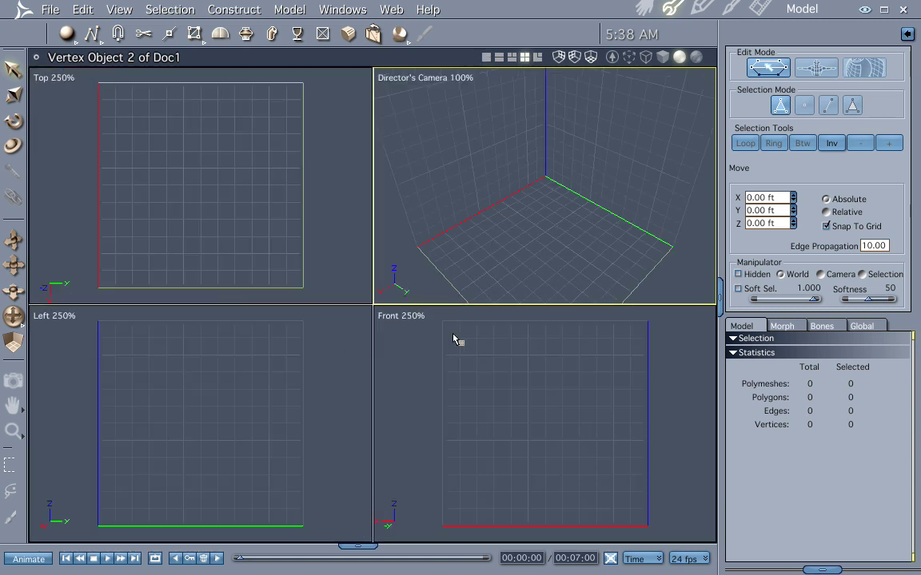
click(535, 403)
key(space)
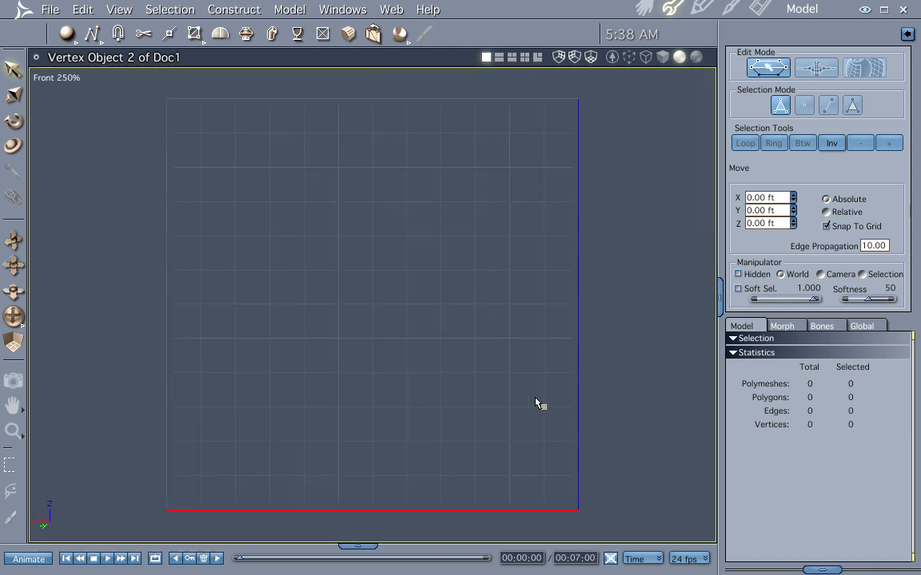
- Set the modelling grid spacing to 0.5 ft in the Grid dialog
double_click(343, 198)
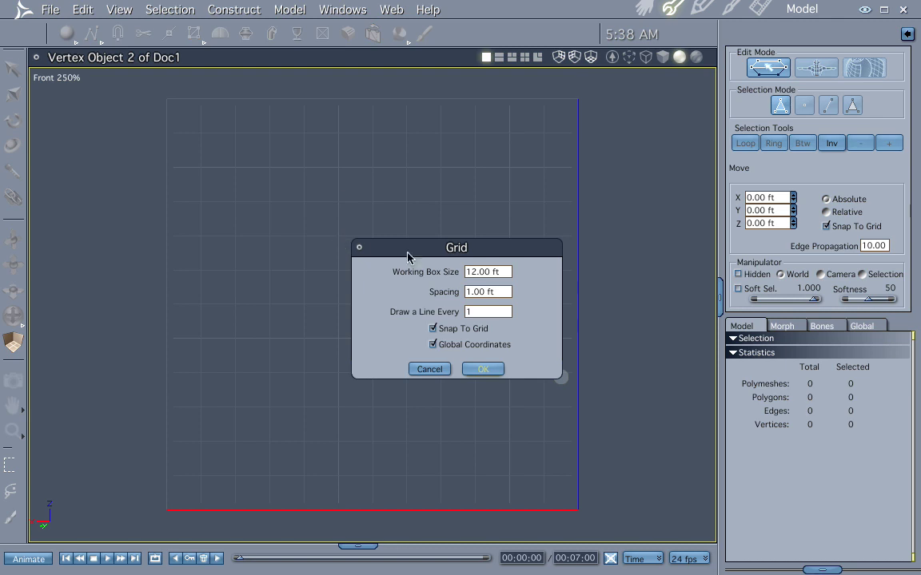
click(502, 293)
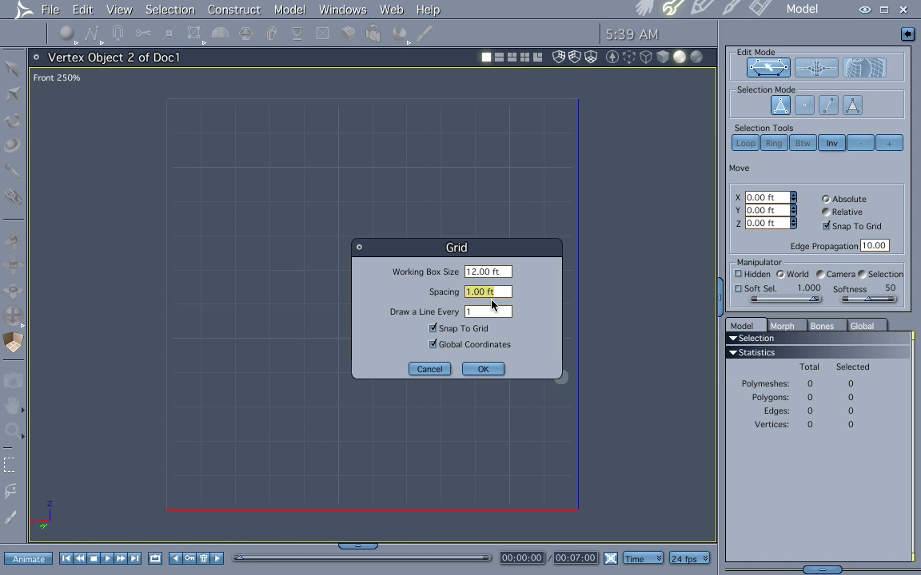
text(.)
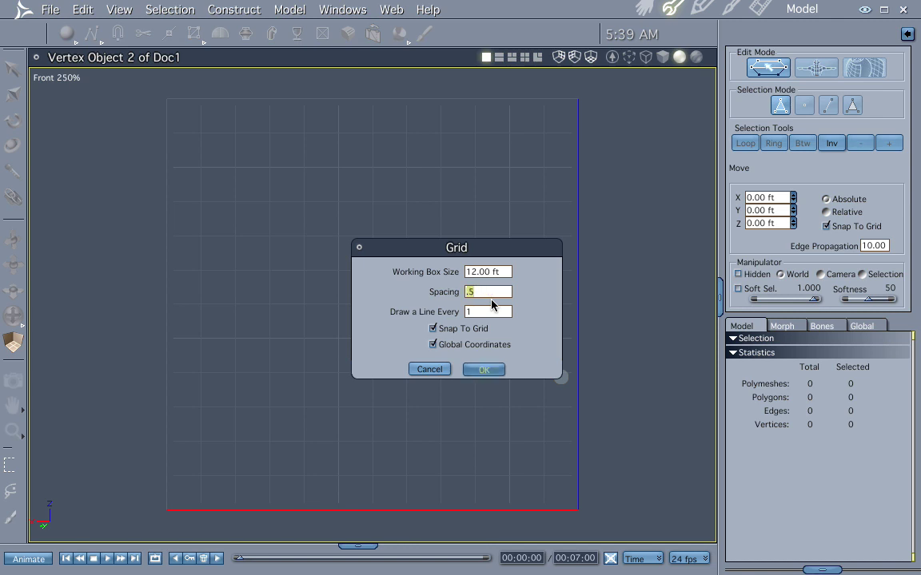
text(5)
key(Return)
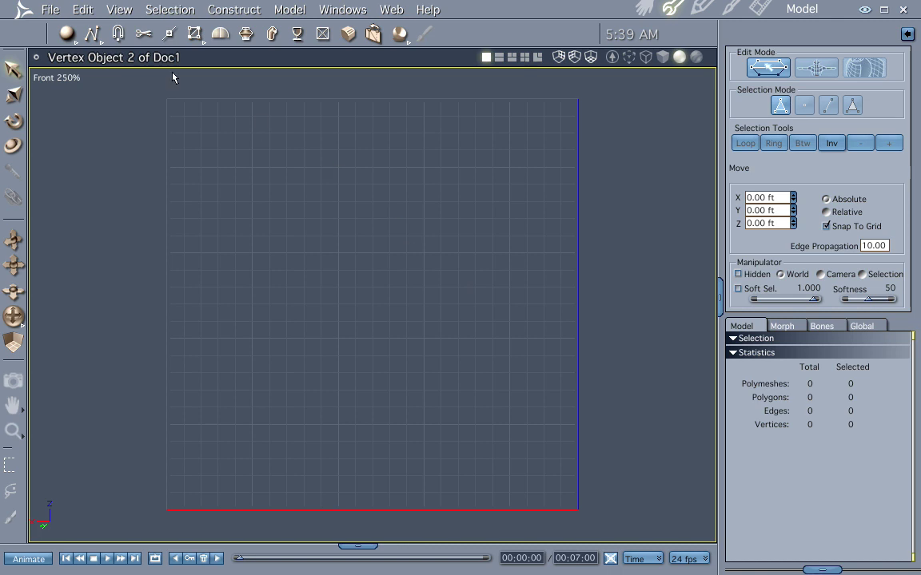
- Draw the barrel's 10-edge half-profile polyline from the centre axis down the outer wall and back
click(93, 36)
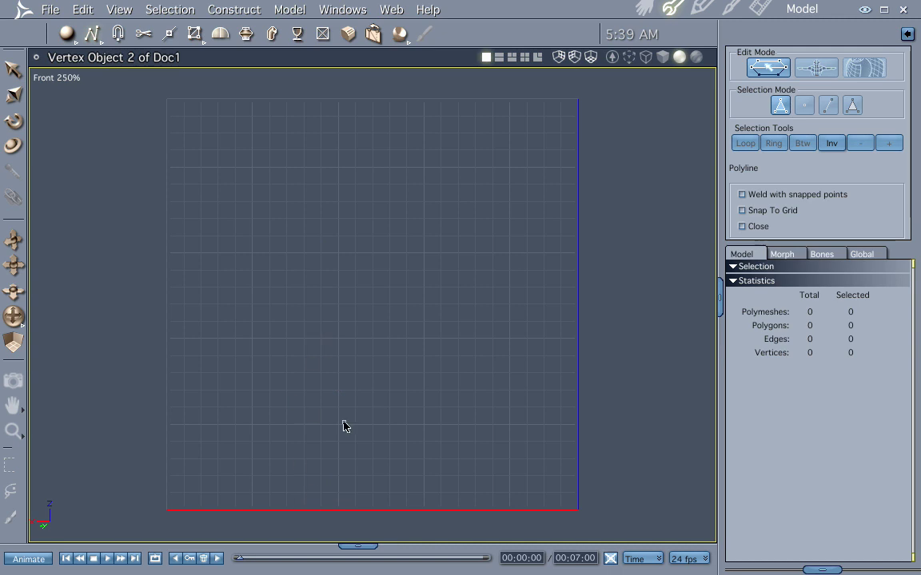
click(424, 168)
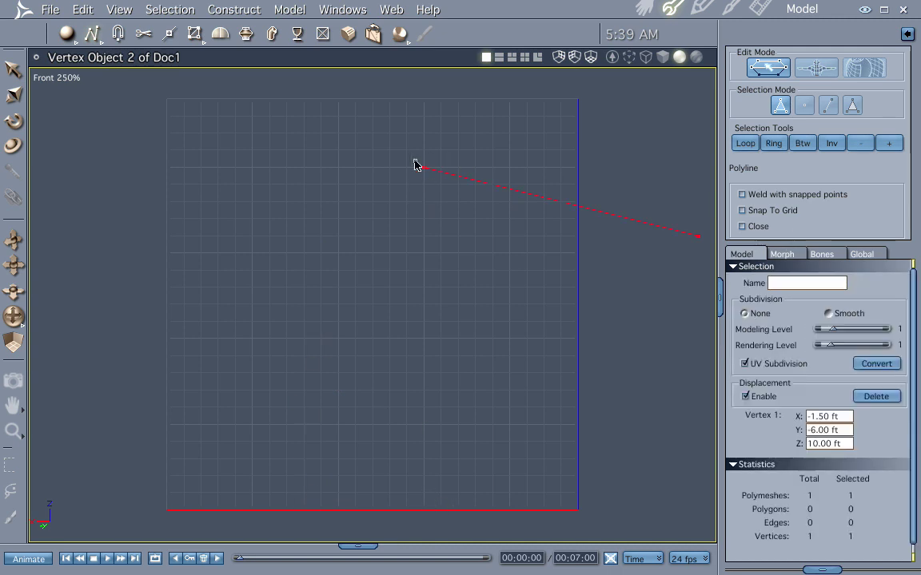
click(337, 169)
click(681, 203)
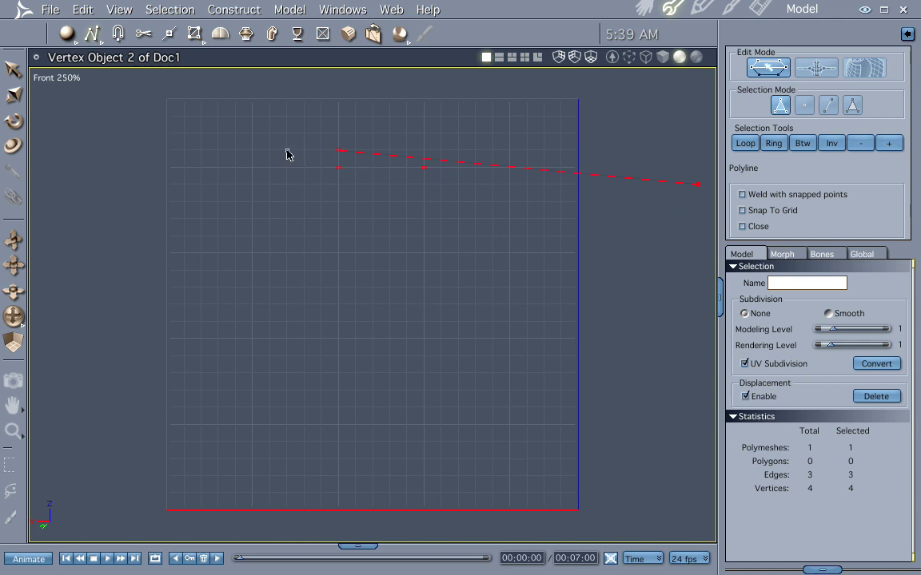
click(288, 152)
click(287, 199)
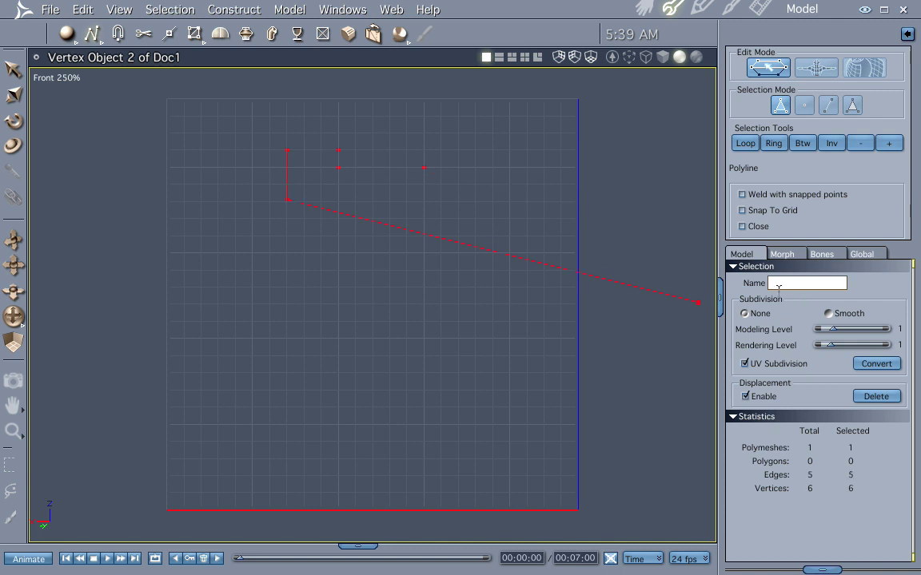
click(287, 215)
click(288, 369)
click(288, 439)
click(424, 444)
click(424, 171)
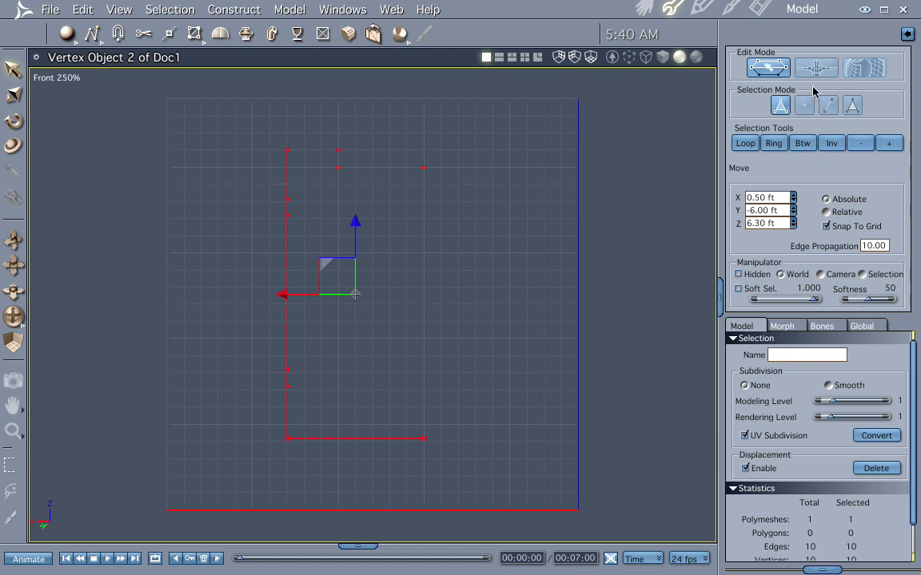
- Move the profile's top-left and bottom-left corner points inward to X 1.99 ft
click(799, 107)
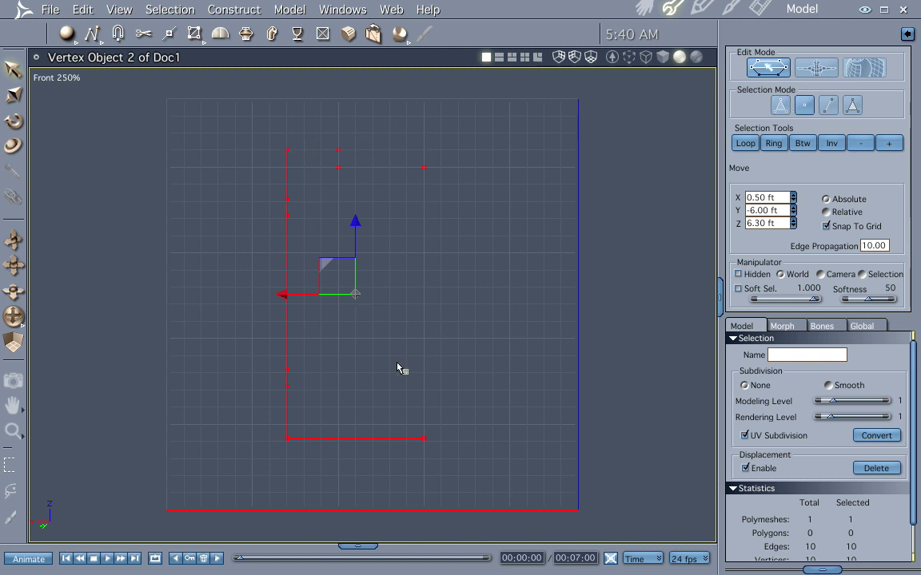
click(523, 383)
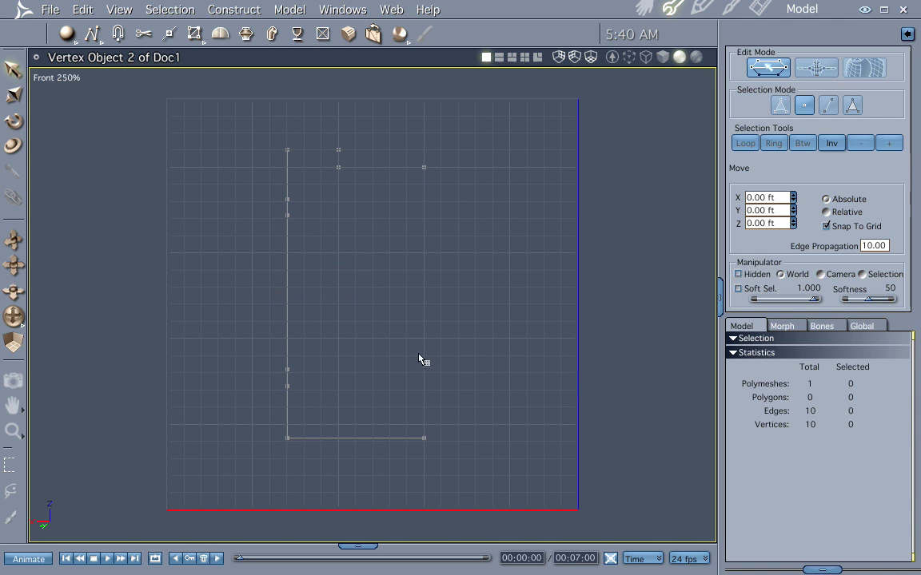
click(287, 150)
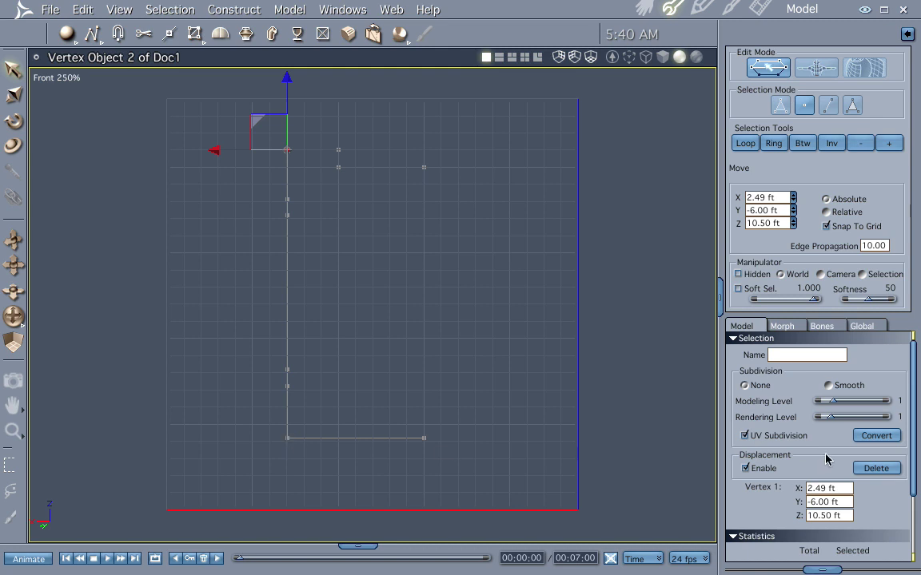
shift+click(288, 439)
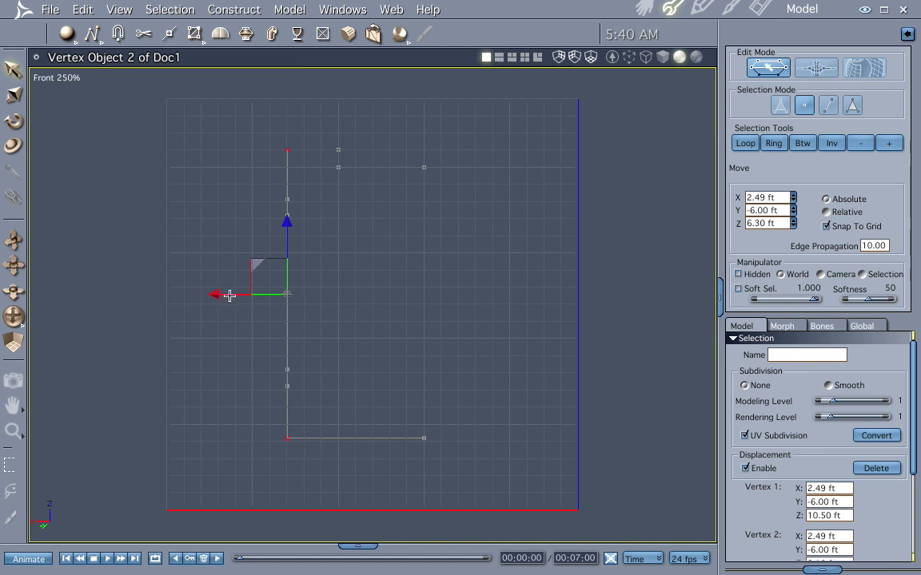
drag(230, 296, 241, 295)
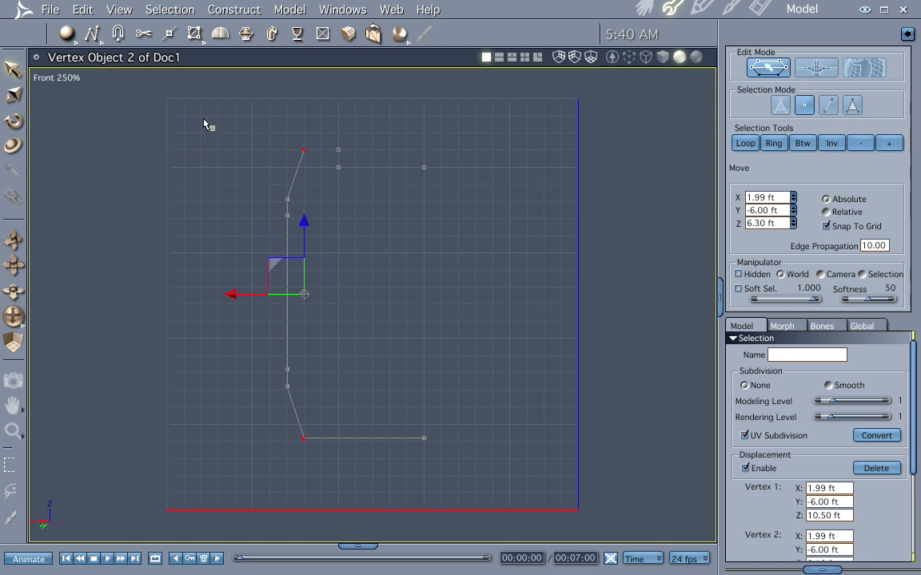
click(828, 104)
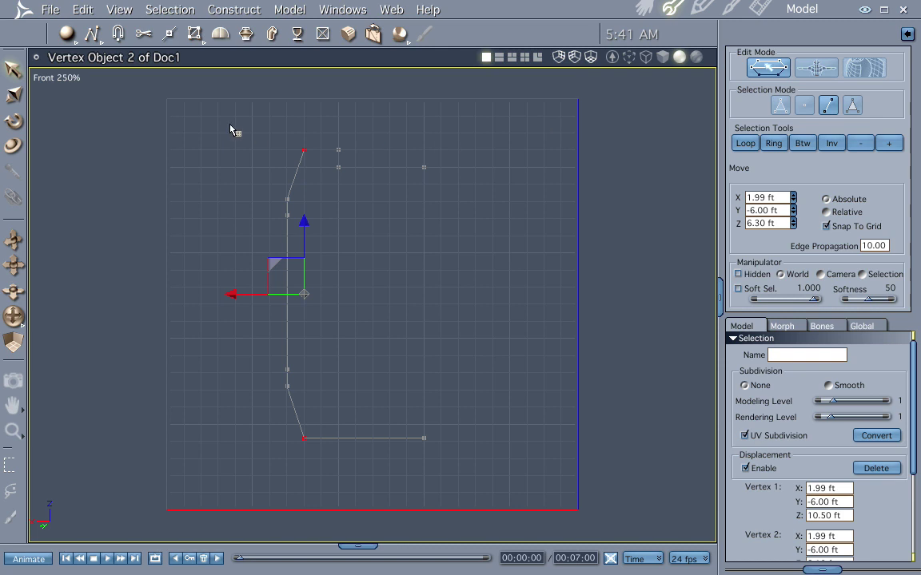
- Lathe all profile edges around the vertical axis edge into a 12-section, 108-polygon barrel
drag(232, 129, 476, 462)
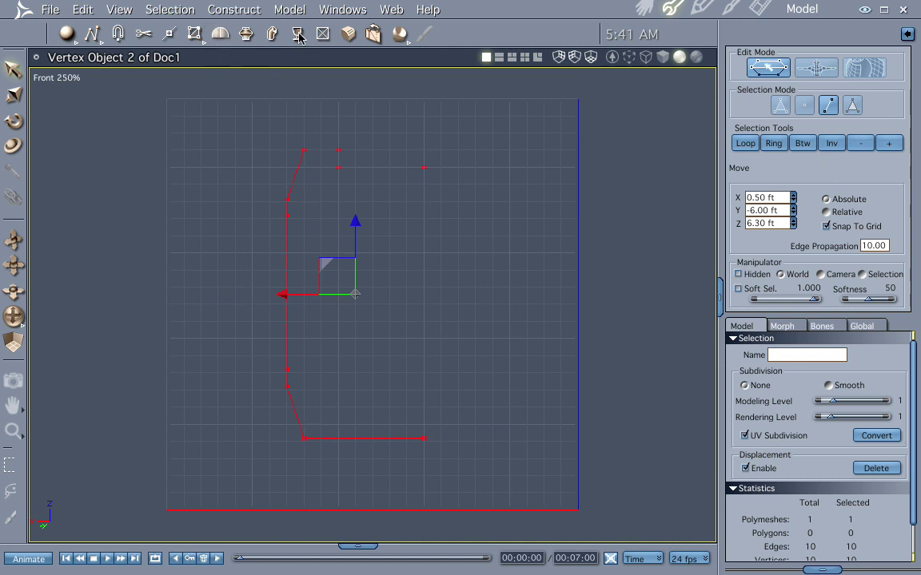
click(233, 8)
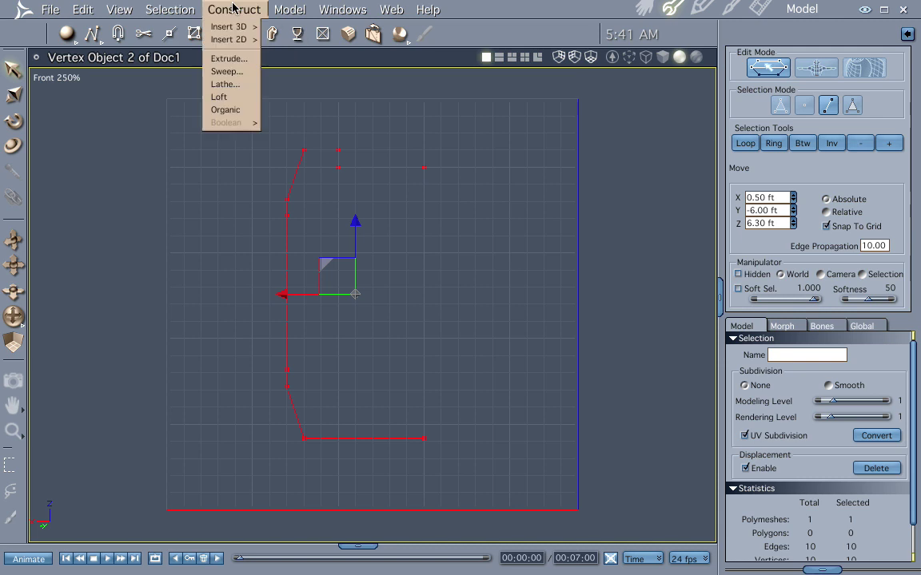
click(224, 84)
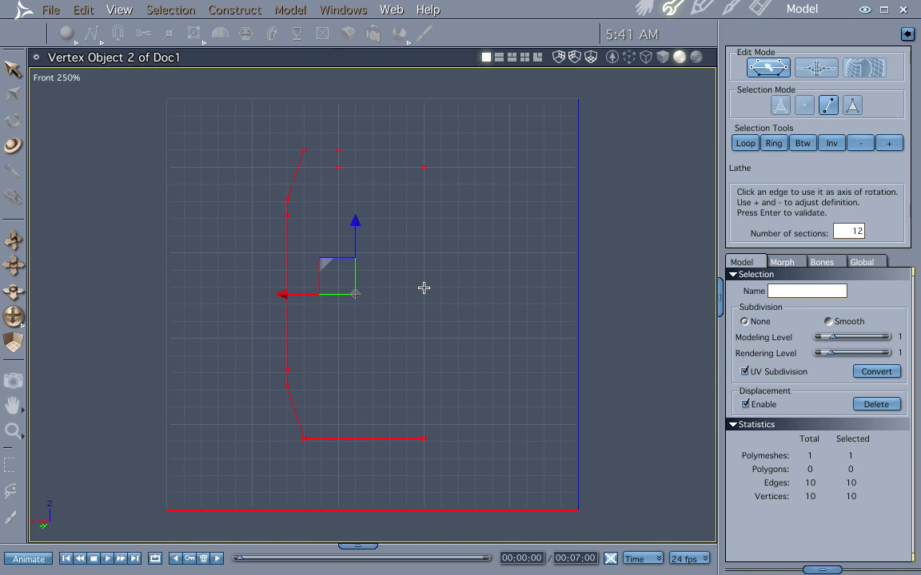
click(423, 287)
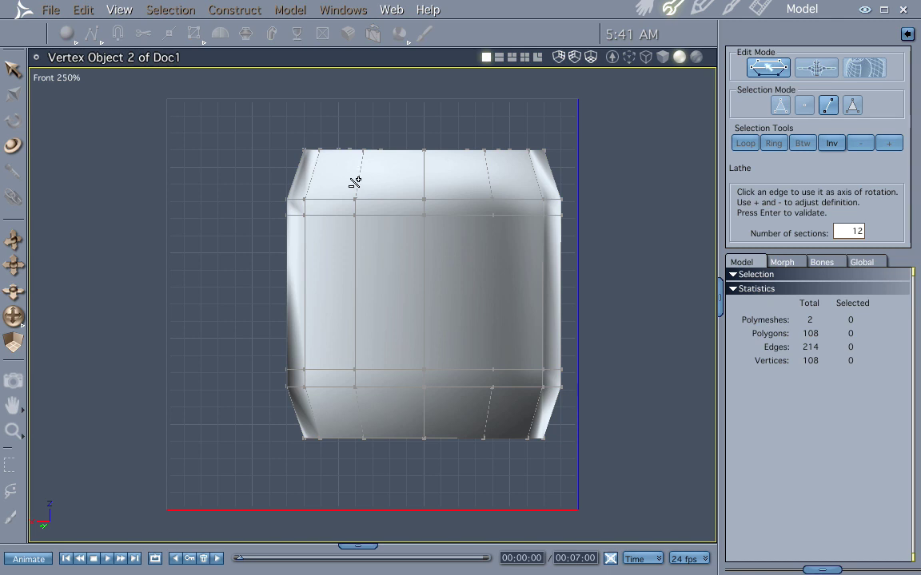
click(12, 67)
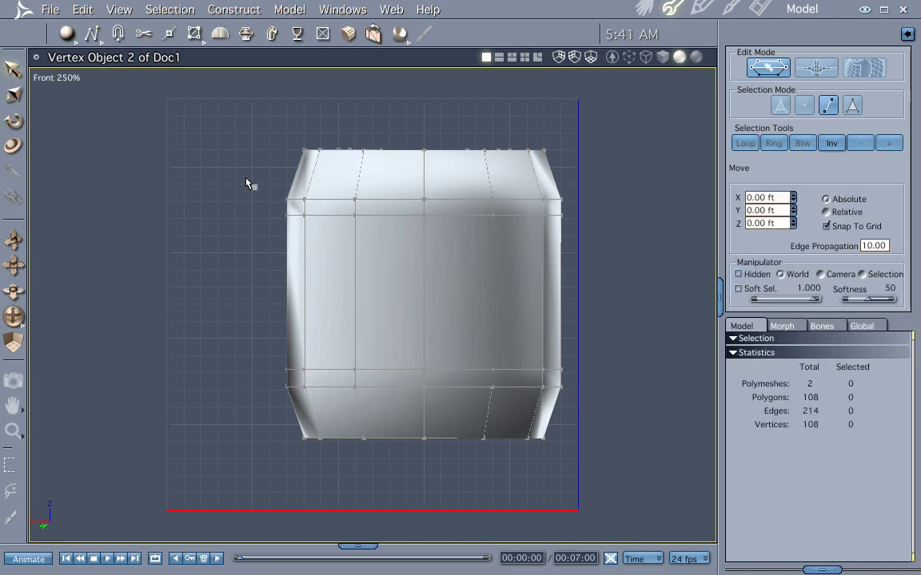
click(644, 8)
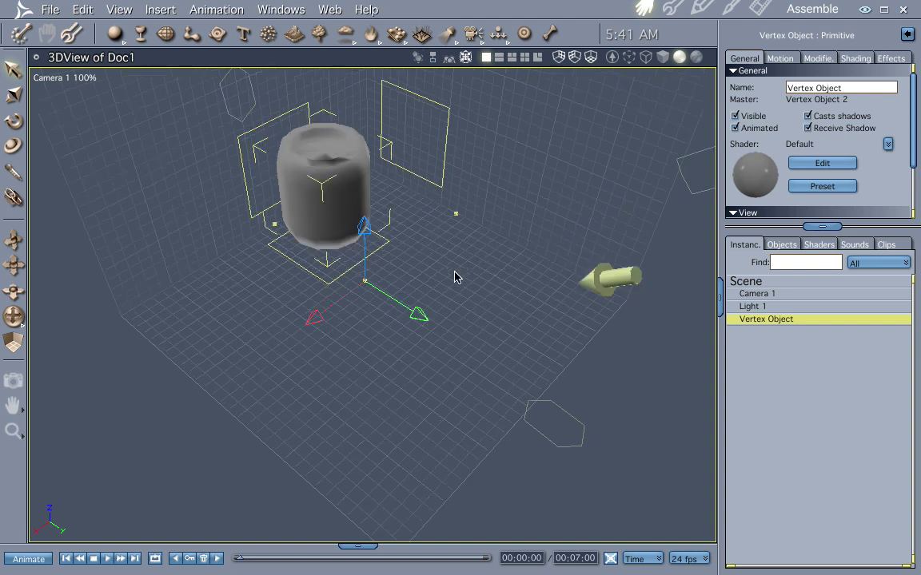
drag(431, 291, 447, 349)
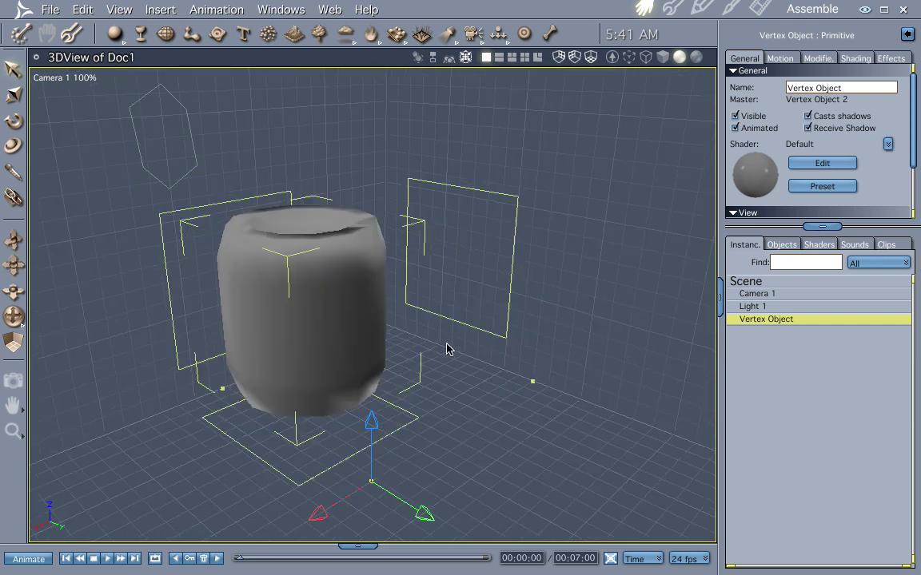
click(672, 9)
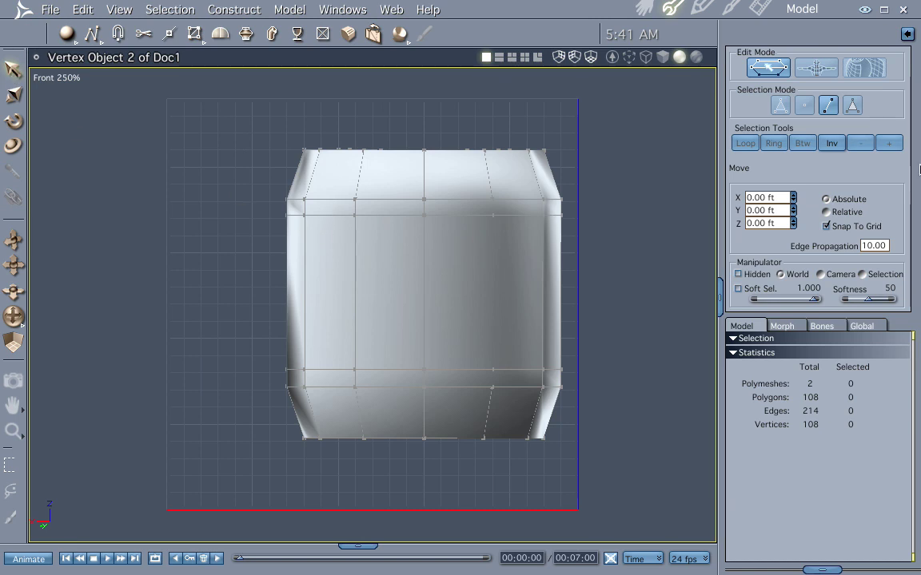
- Loop-select the ring of faces just below the barrel's top rim
click(852, 105)
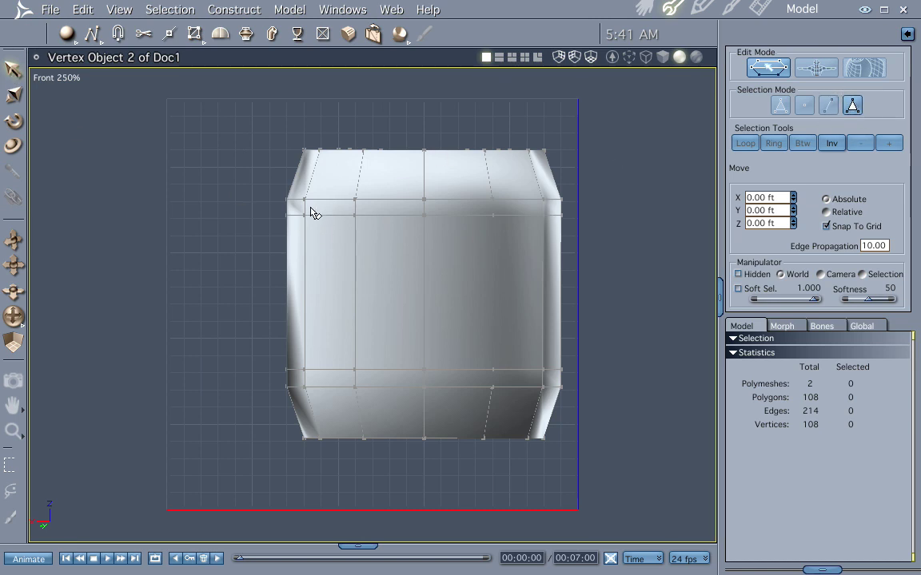
click(334, 214)
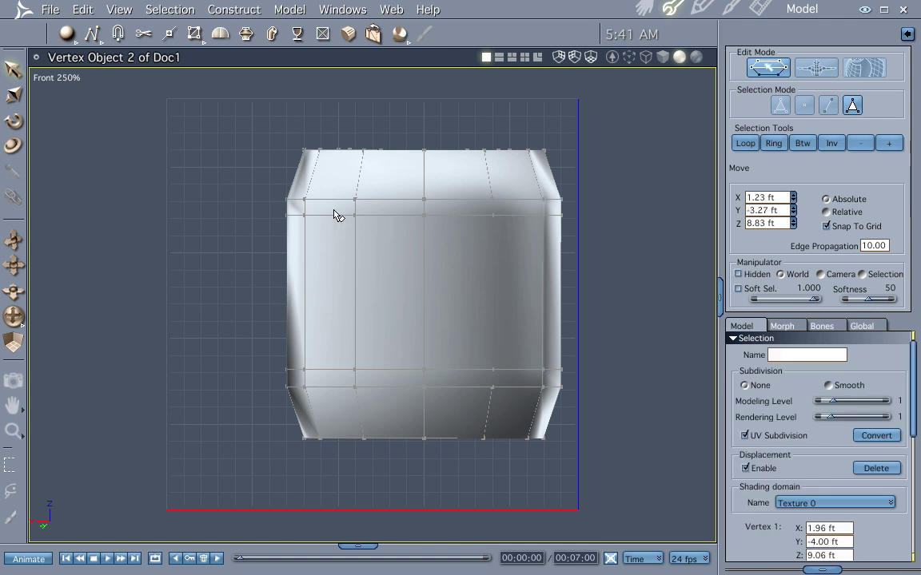
click(393, 210)
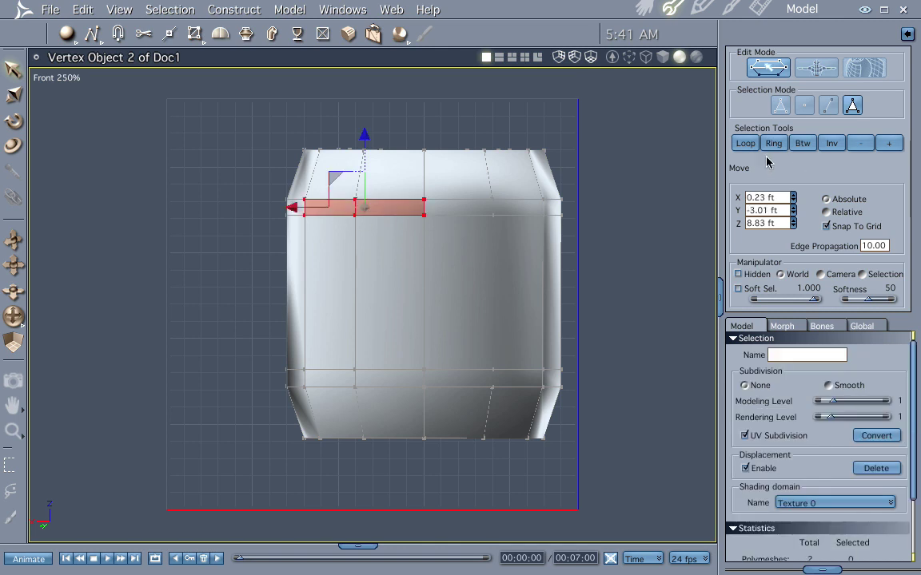
click(745, 145)
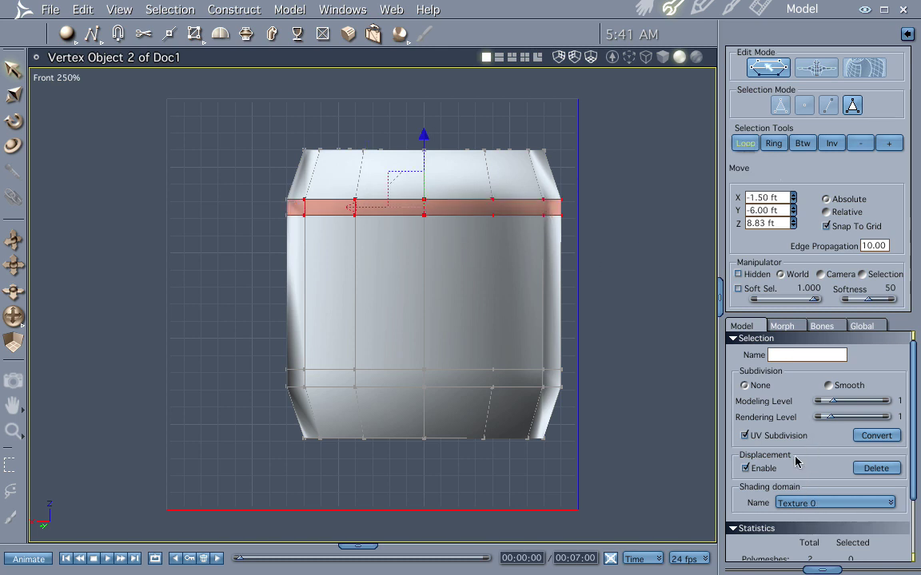
- Create a new shading domain named Bands for the selected upper ring of faces
click(820, 507)
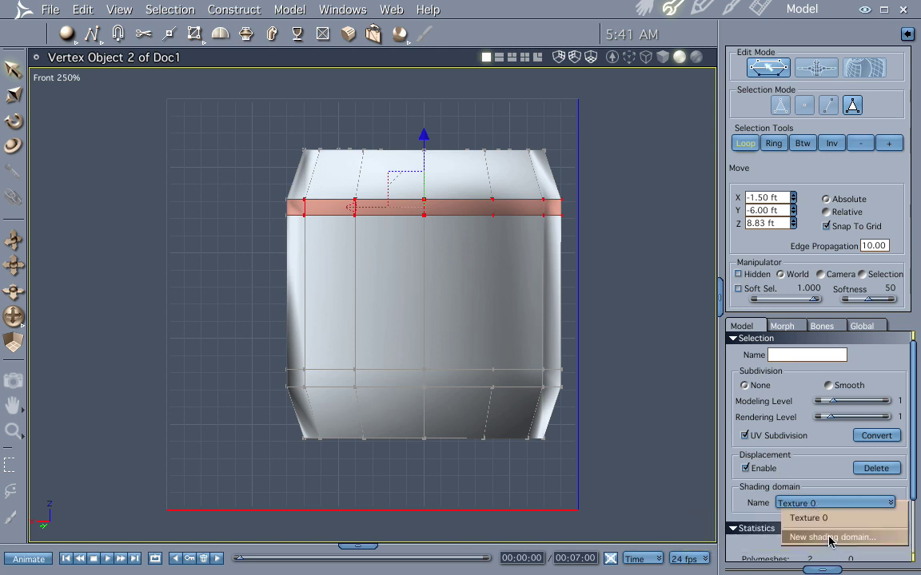
click(829, 537)
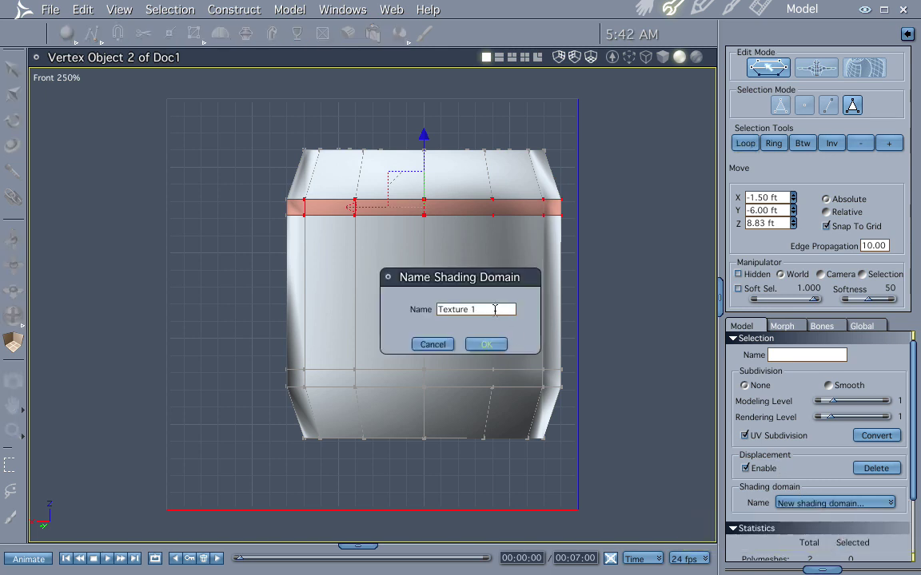
text(Bands)
key(Return)
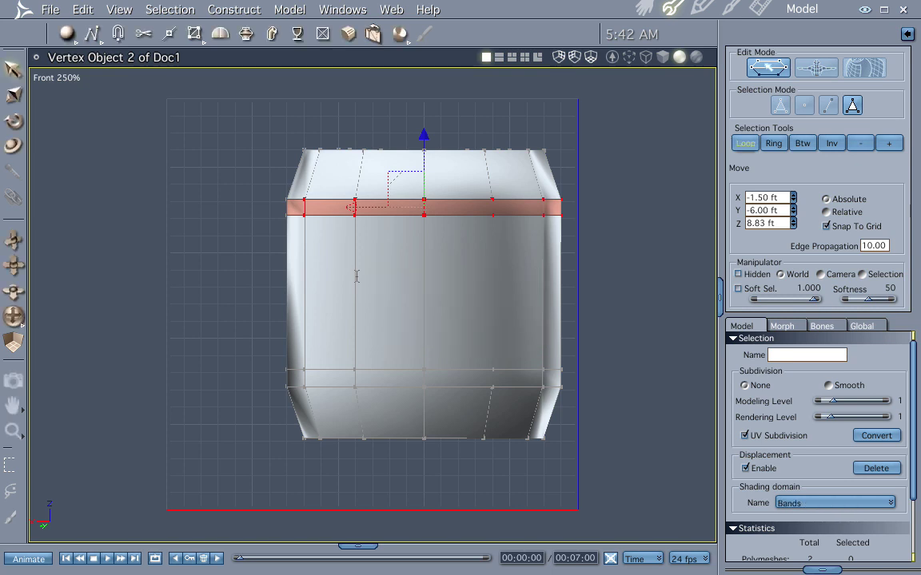
- Loop-select the lower ring of barrel faces and assign it to the Bands domain
click(391, 381)
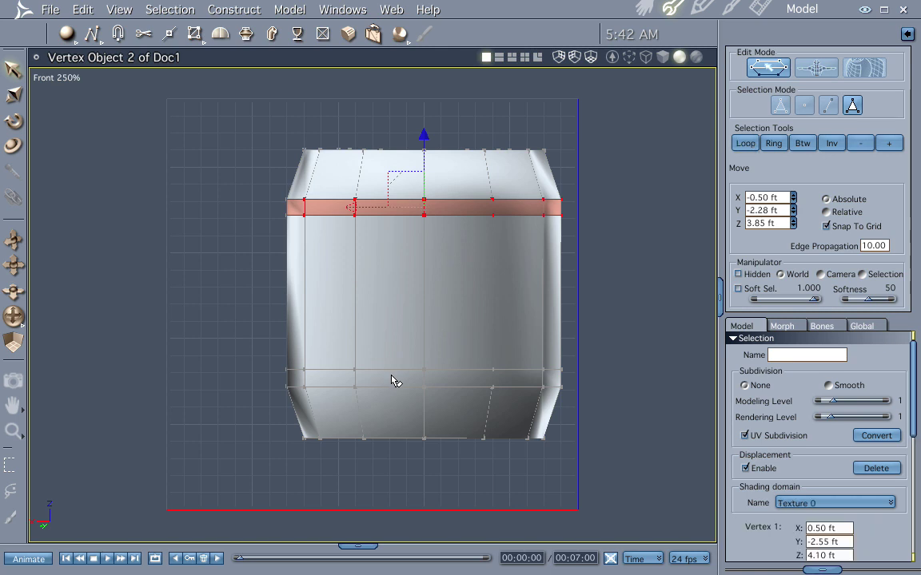
shift+click(477, 384)
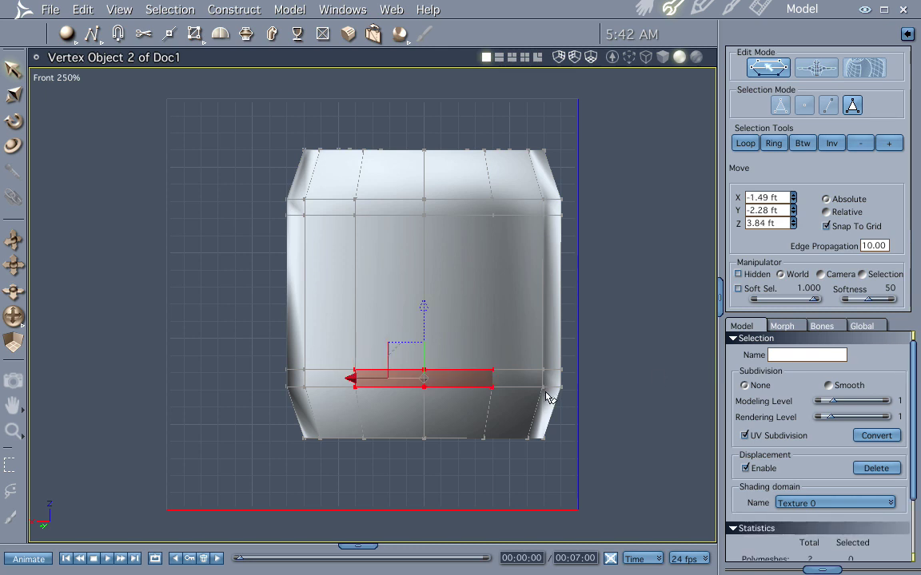
click(744, 144)
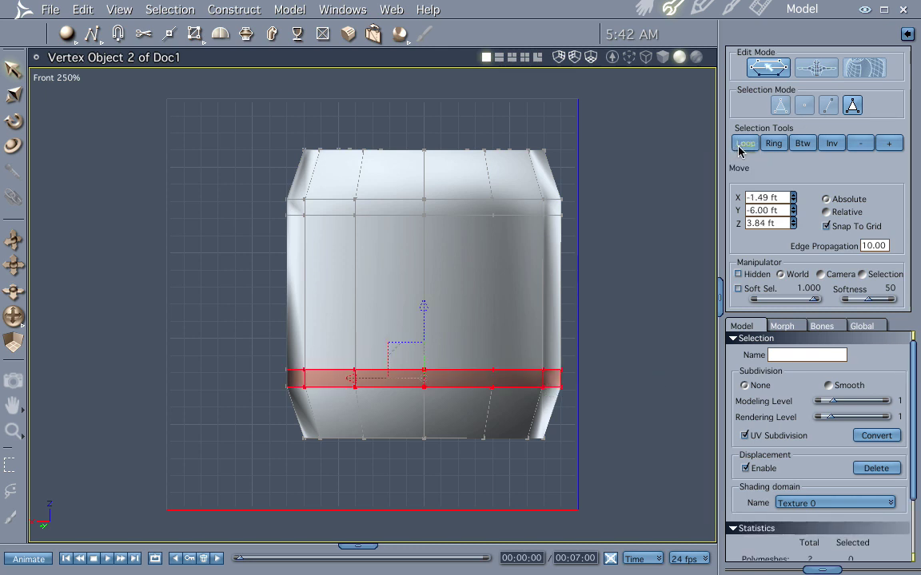
click(832, 503)
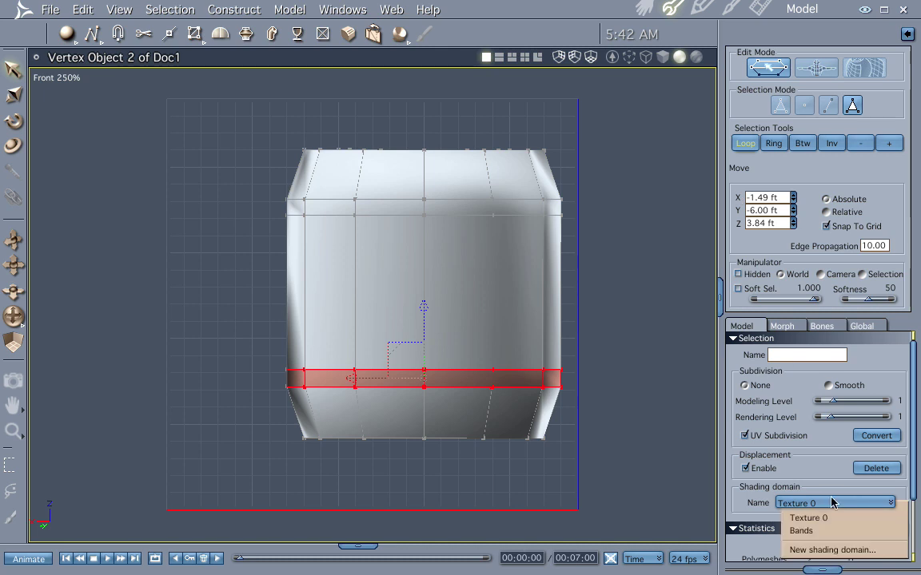
click(800, 530)
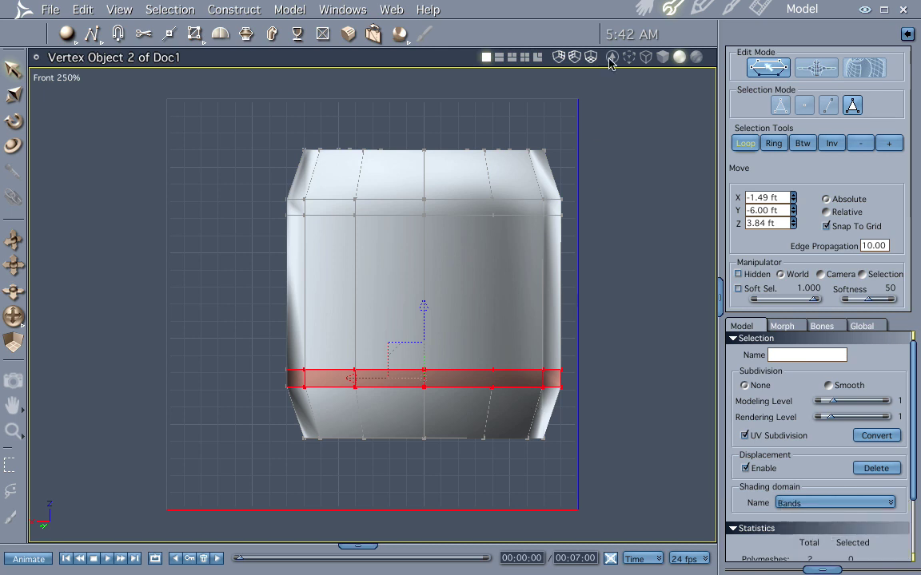
- Add a new master shader in the Assemble room's Shaders list
click(644, 9)
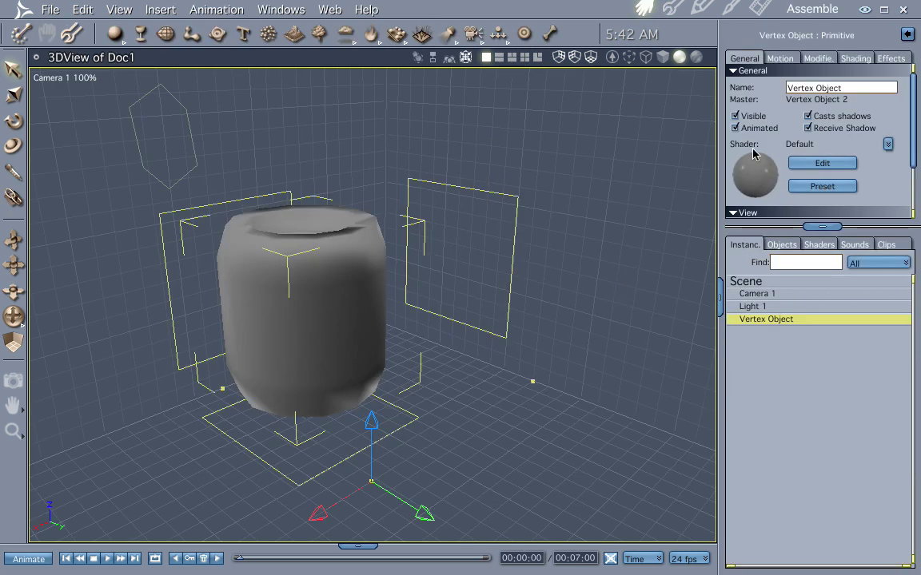
click(820, 245)
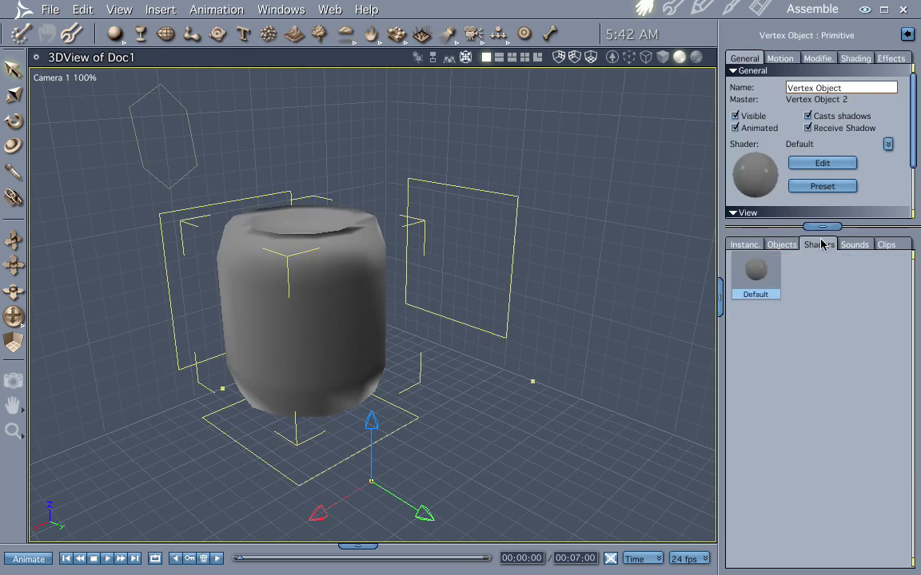
right_click(816, 292)
click(835, 406)
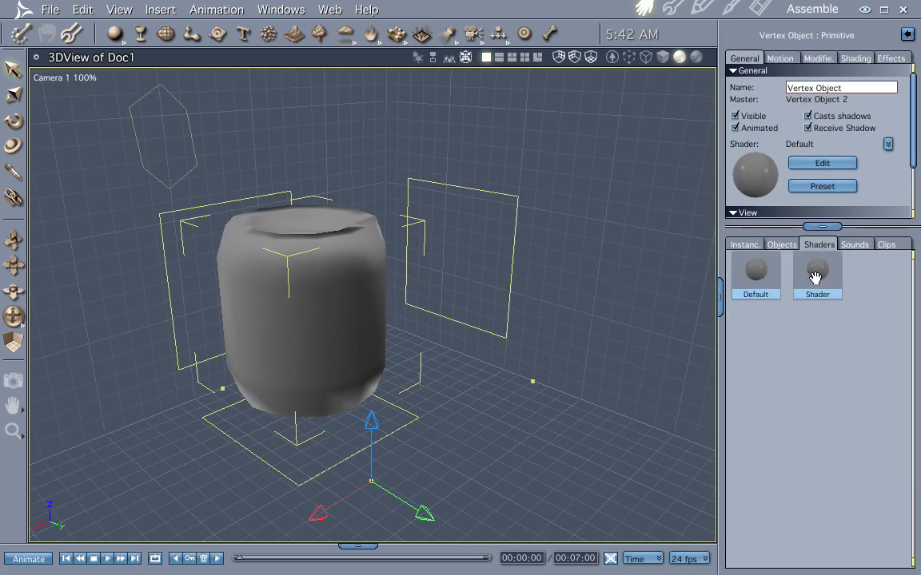
- Set the new shader's colour to fully saturated yellow and drop it onto the barrel
double_click(815, 277)
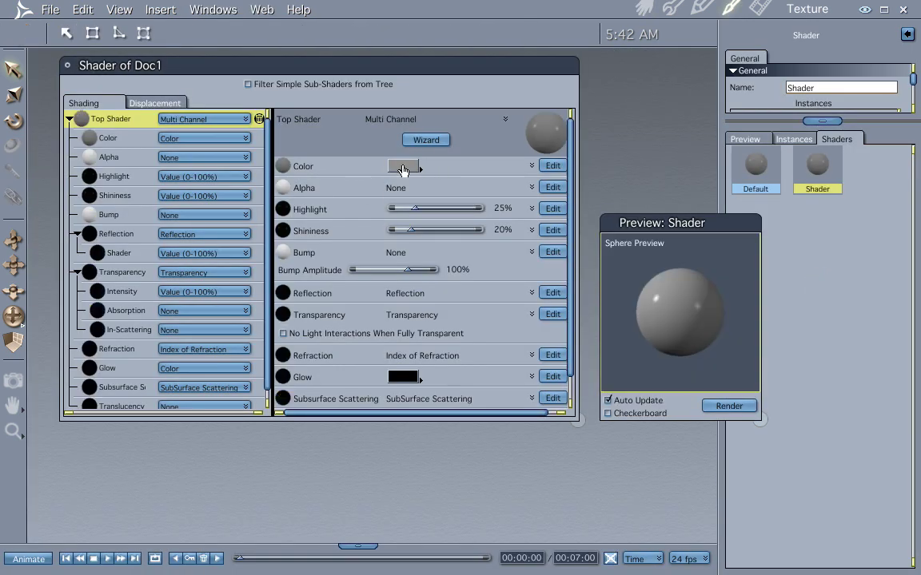
click(402, 168)
click(715, 435)
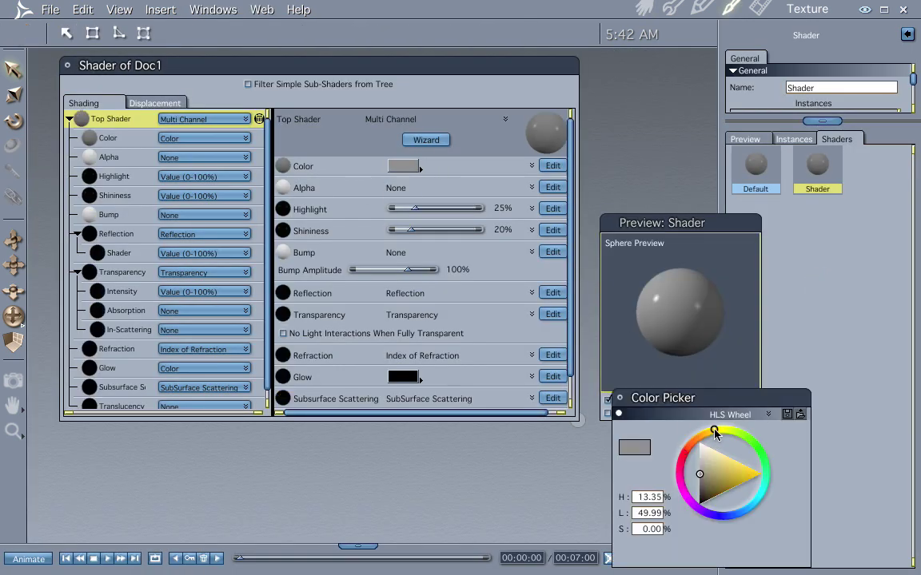
drag(700, 474, 760, 473)
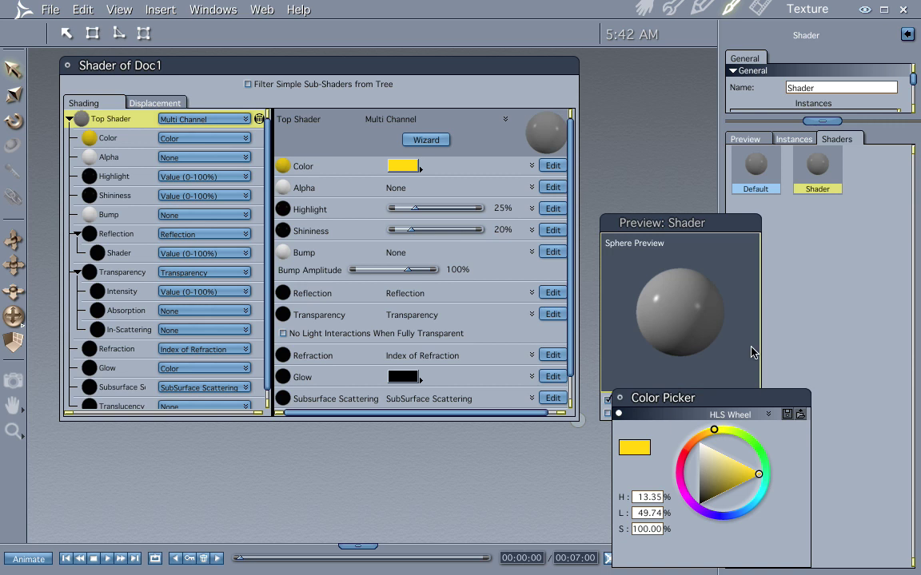
click(644, 8)
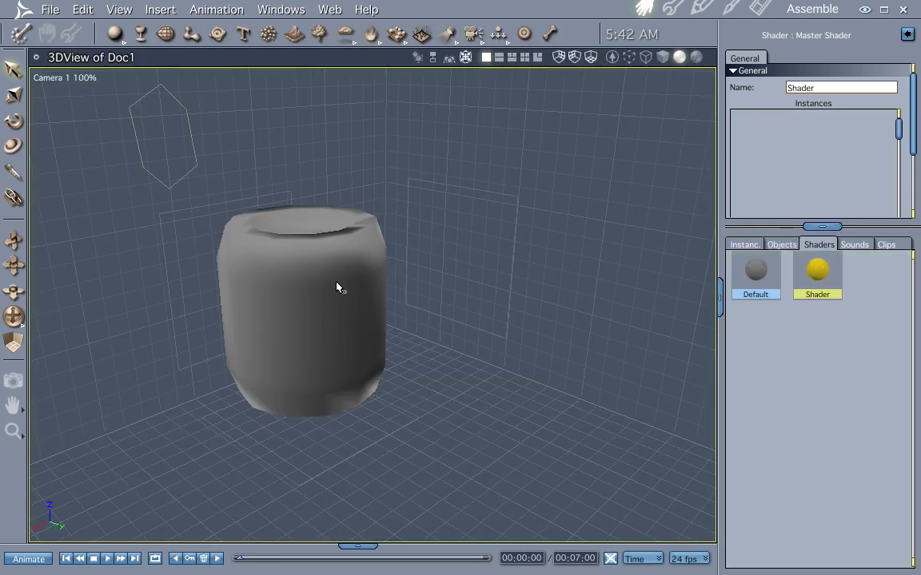
drag(324, 290, 323, 288)
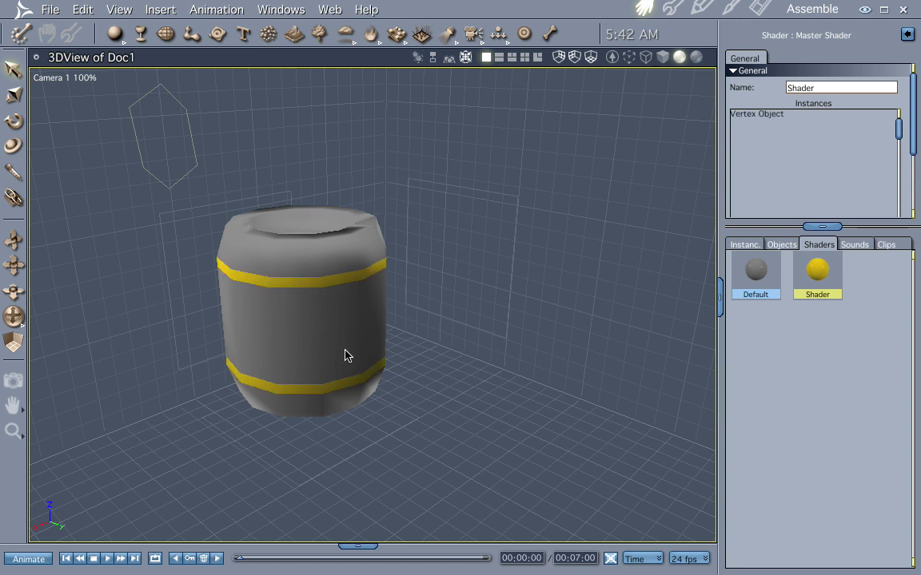
- Make the Default shader a matte brown by setting Highlight and Shininess to None
double_click(749, 274)
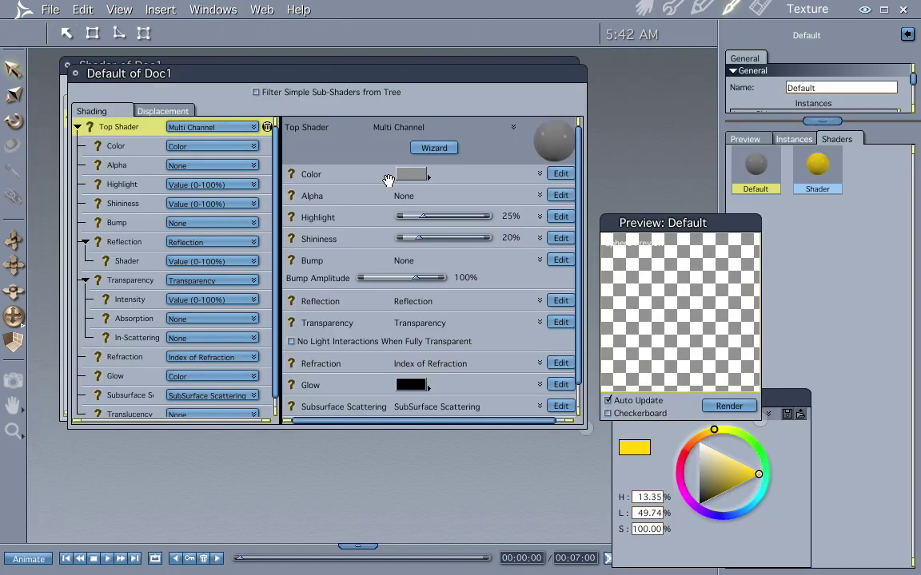
click(701, 434)
click(710, 490)
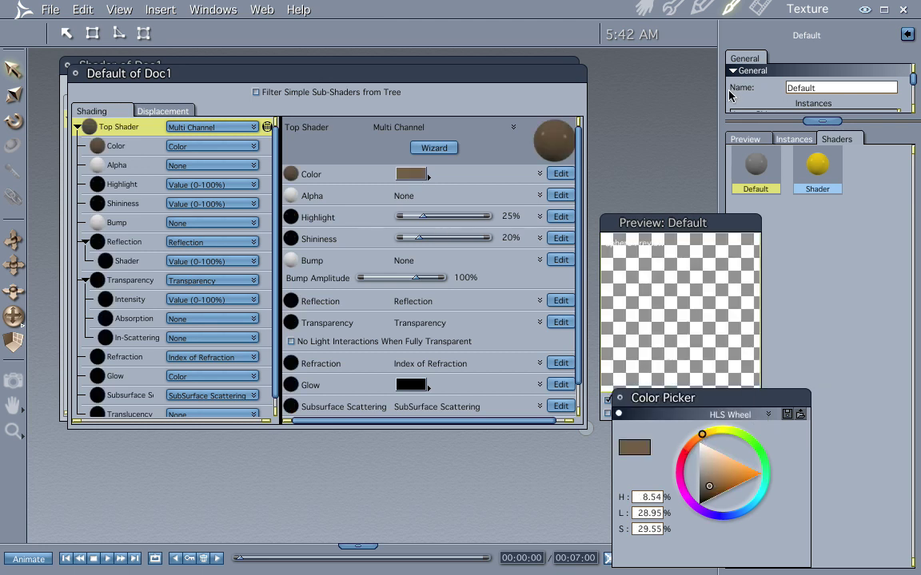
click(175, 188)
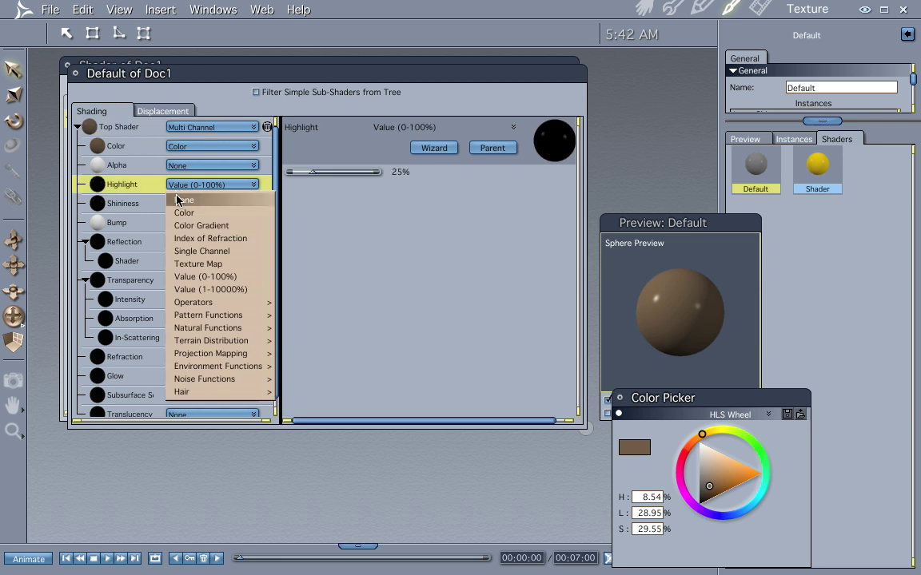
click(181, 201)
click(180, 204)
click(182, 220)
click(644, 9)
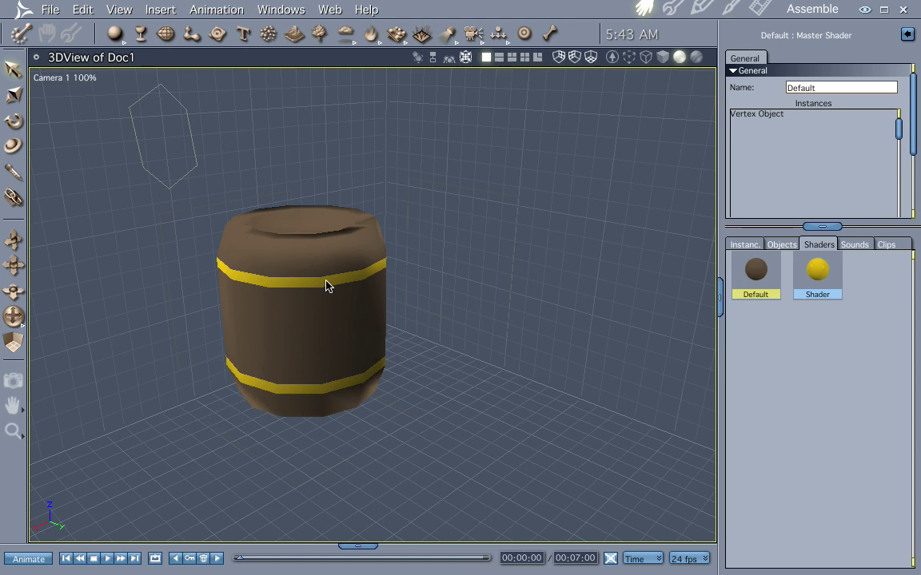
- Apply Smooth subdivision to all of the barrel's faces, preview it in Assemble, then reopen the mesh
click(669, 10)
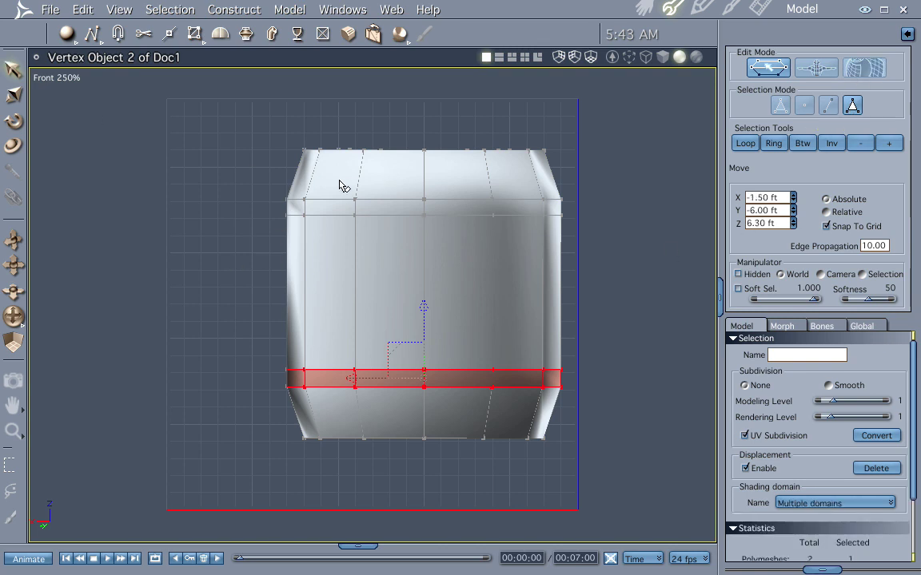
key(ctrl+a)
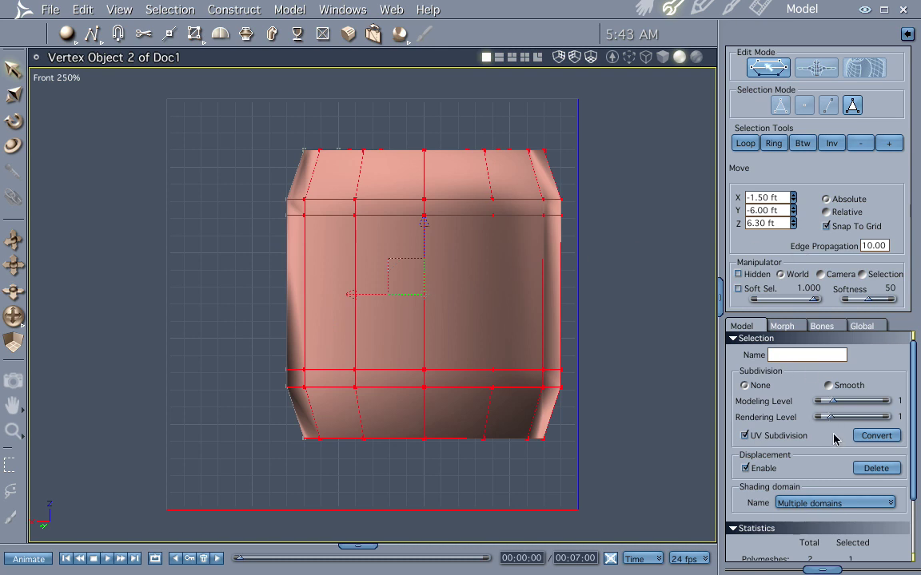
click(828, 386)
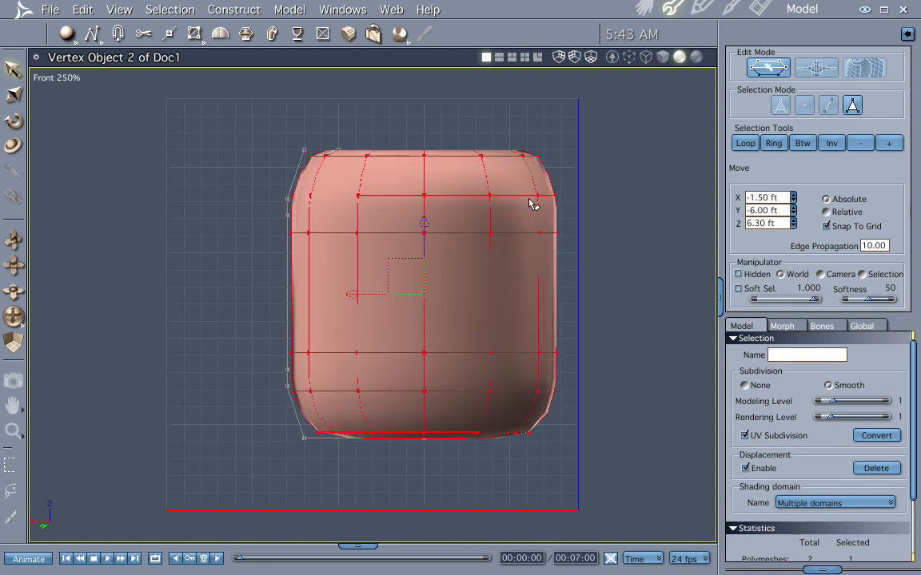
click(644, 10)
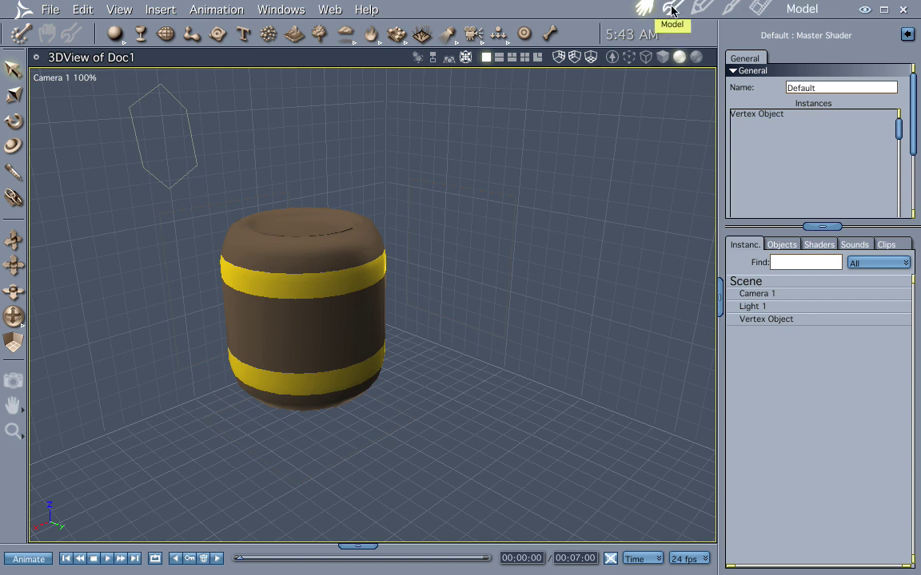
click(671, 10)
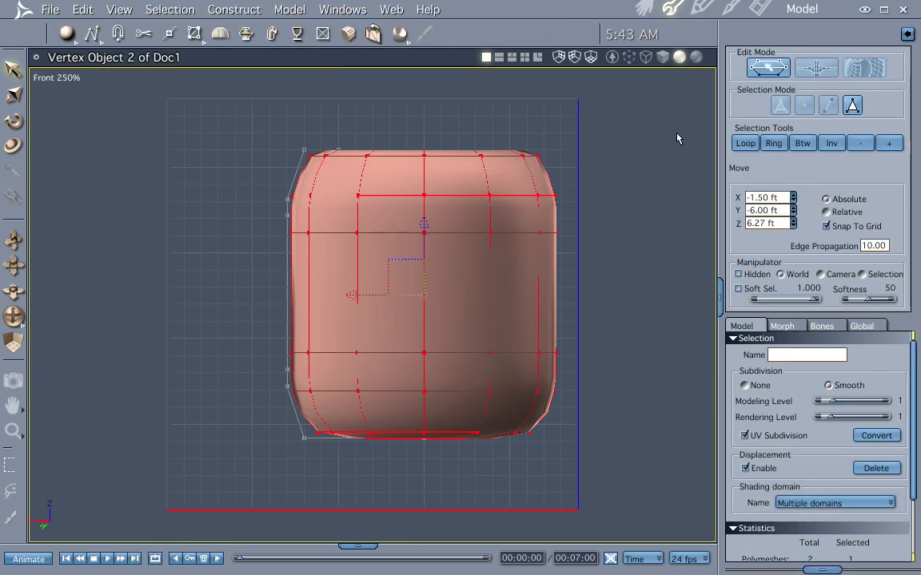
- In UV face editing, switch the barrel's mapping from spherical to Cylindrical
click(860, 72)
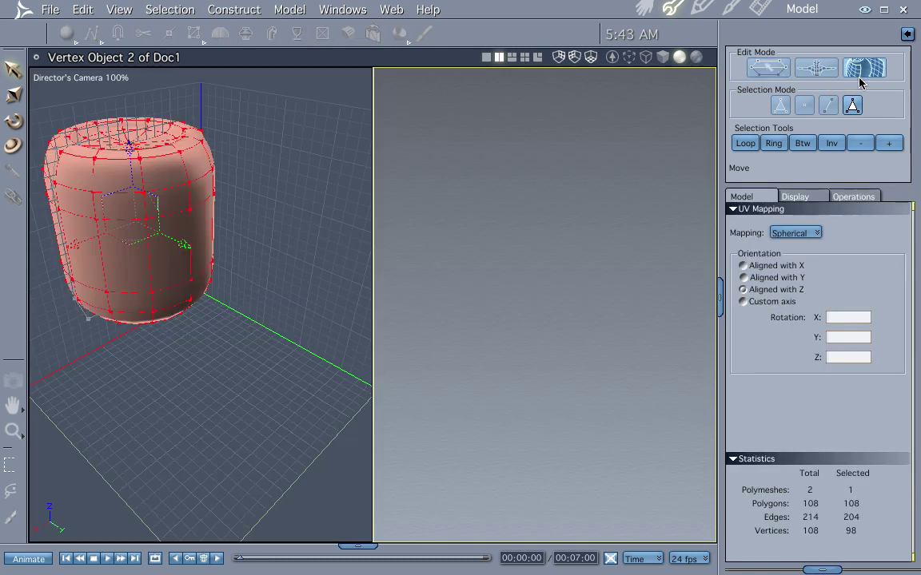
click(852, 106)
click(796, 235)
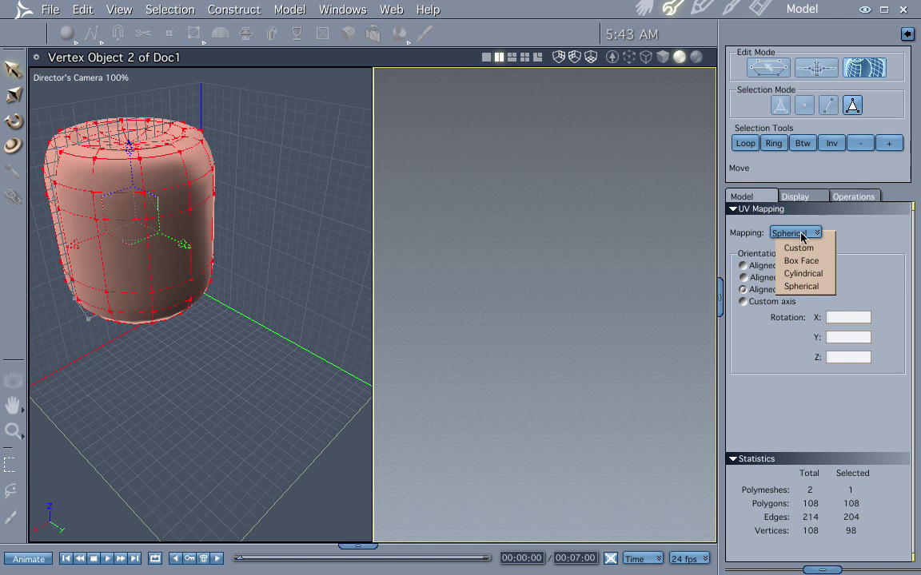
click(803, 273)
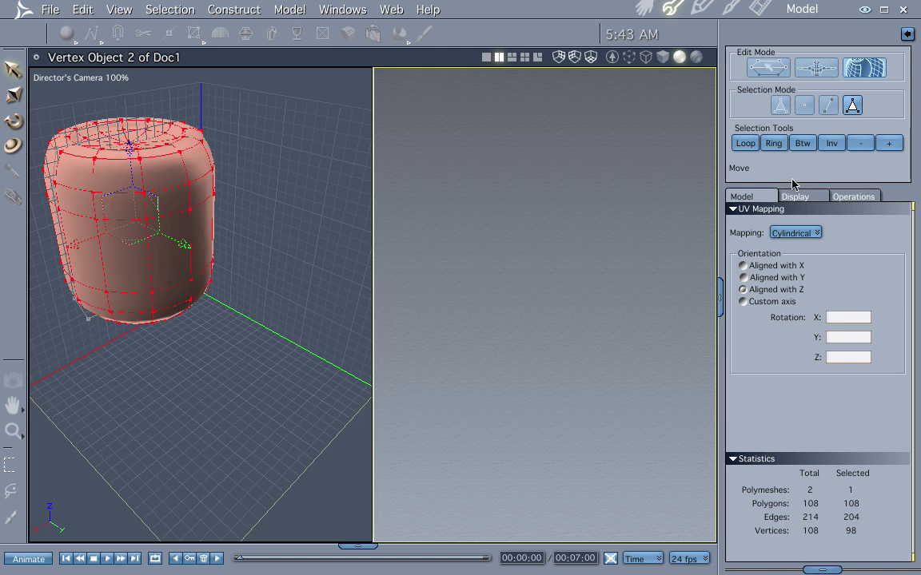
- Switch to the Assemble room to view the rounded brown barrel with its two yellow bands
click(642, 9)
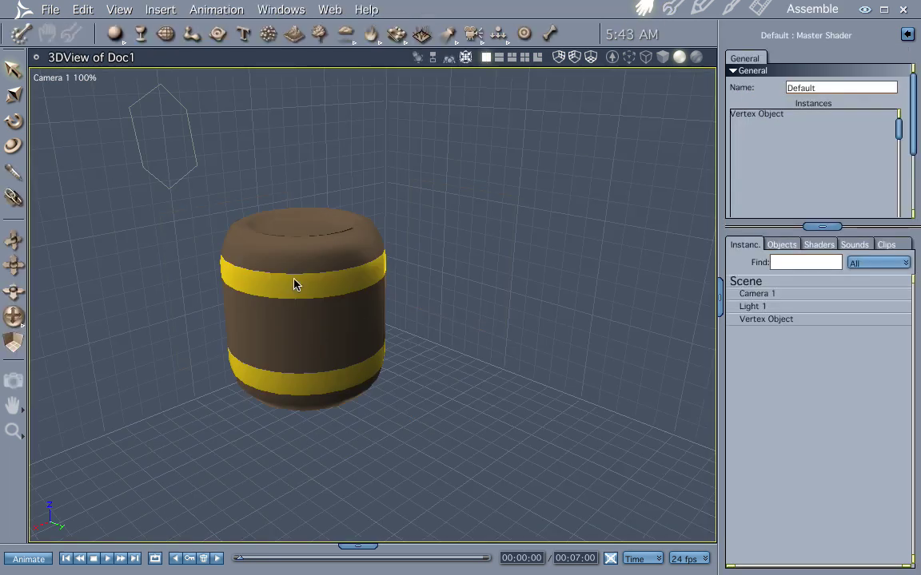